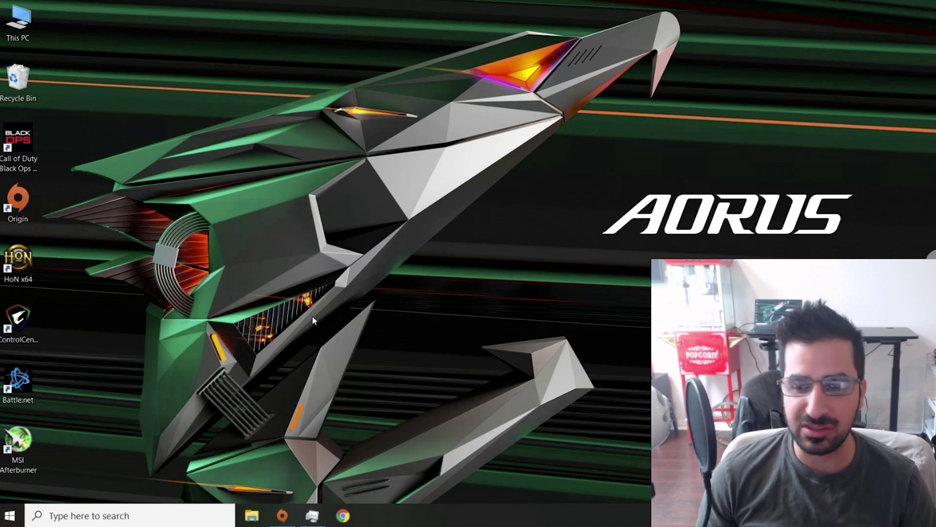
Step: Switch to Chrome and look over the NiceHash home page, including the exchange, hash power and profitability calculator sections
{"action": "left_click", "coordinate": [343, 516]}
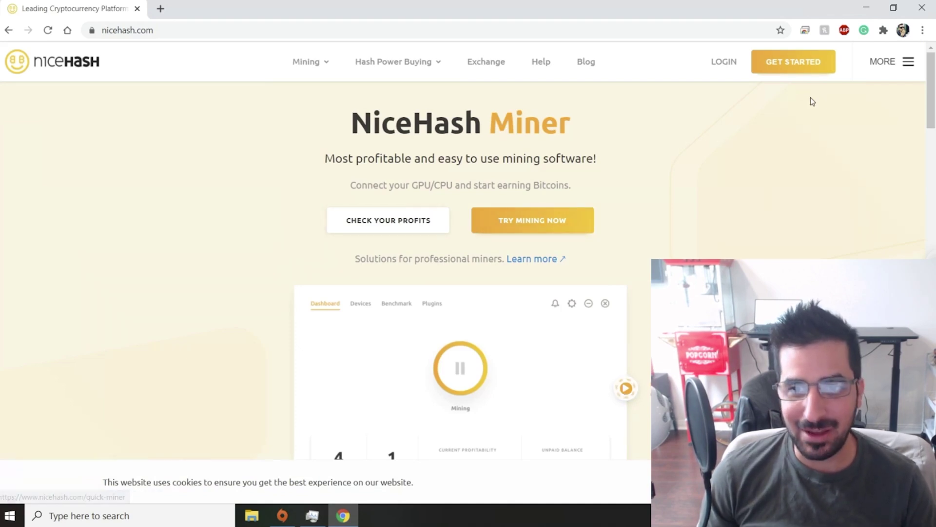
{"action": "scroll", "coordinate": [561, 229], "scroll_direction": "down", "scroll_amount": 6}
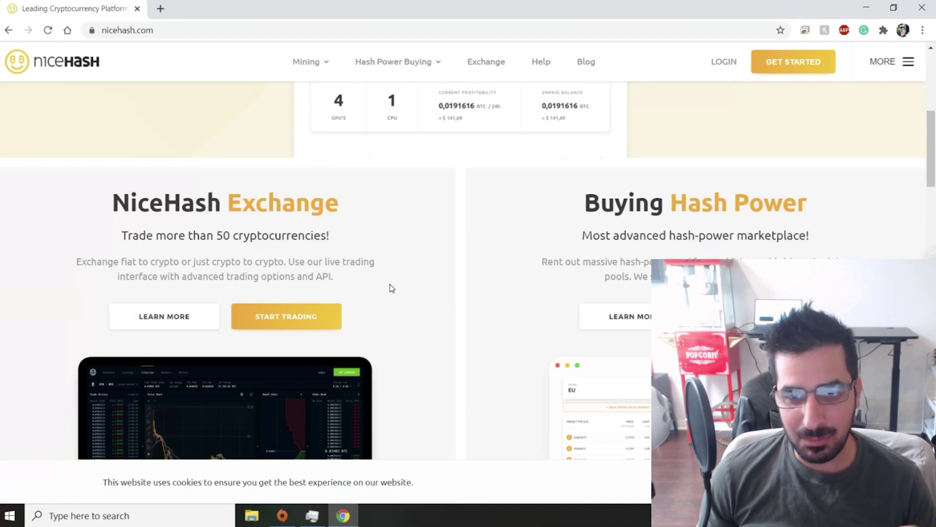
{"action": "scroll", "coordinate": [389, 295], "scroll_direction": "down", "scroll_amount": 3}
{"action": "scroll", "coordinate": [389, 297], "scroll_direction": "down", "scroll_amount": 9}
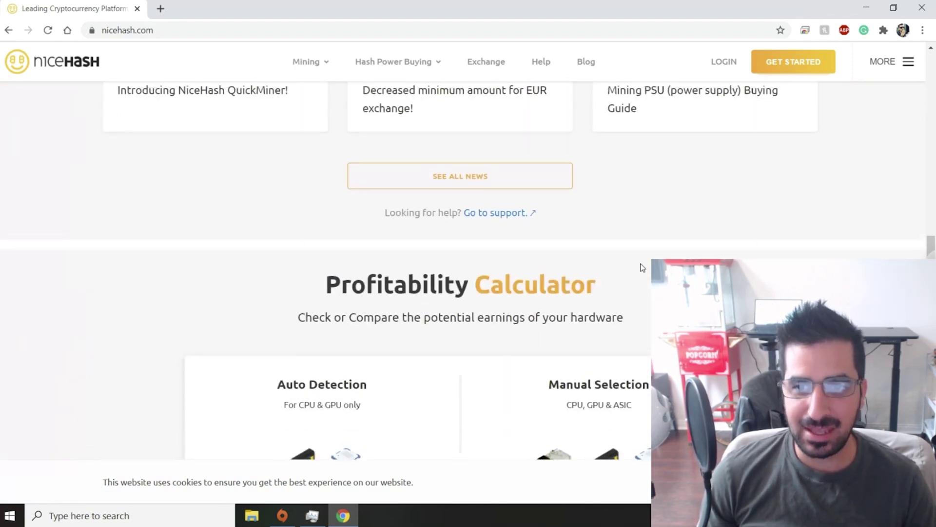
{"action": "scroll", "coordinate": [493, 260], "scroll_direction": "up", "scroll_amount": 9}
{"action": "scroll", "coordinate": [381, 232], "scroll_direction": "up", "scroll_amount": 6}
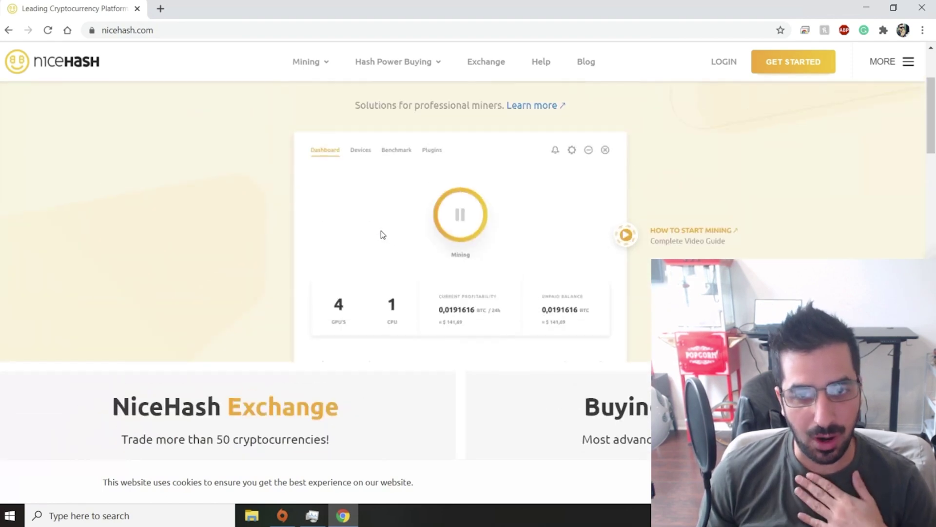
{"action": "scroll", "coordinate": [381, 232], "scroll_direction": "up", "scroll_amount": 3}
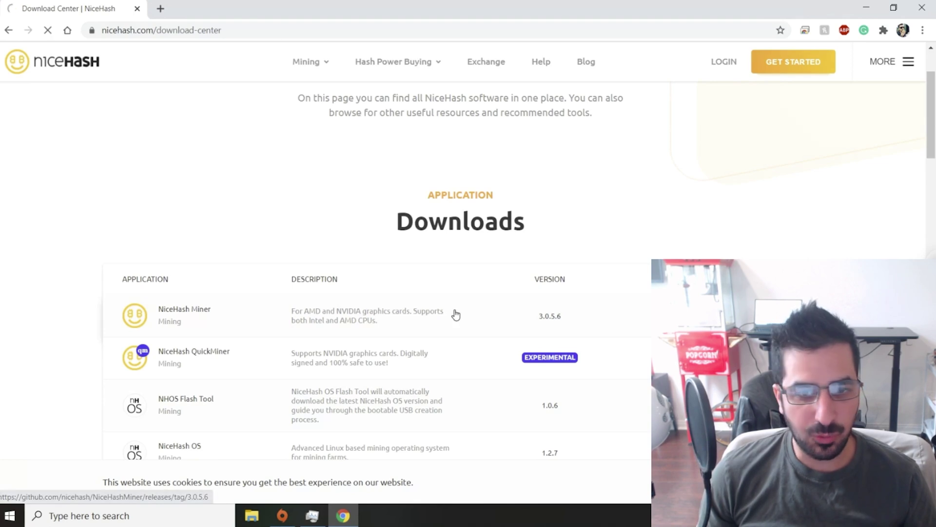
Step: Download the NiceHash Miner 3.0.5.6 installer from its GitHub release page and save it in the Downloads folder
{"action": "left_click", "coordinate": [456, 314]}
{"action": "scroll", "coordinate": [496, 331], "scroll_direction": "down", "scroll_amount": 1}
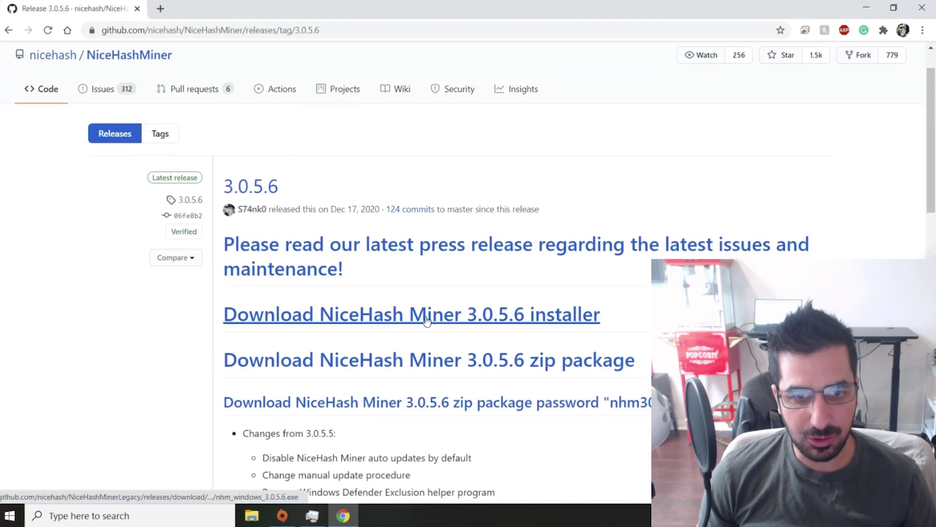
{"action": "left_click", "coordinate": [466, 317]}
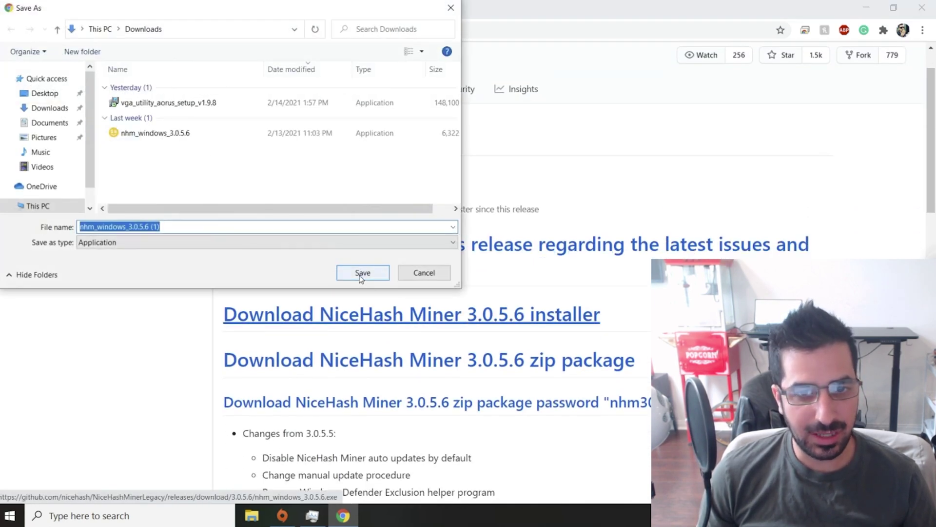
{"action": "left_click", "coordinate": [362, 273]}
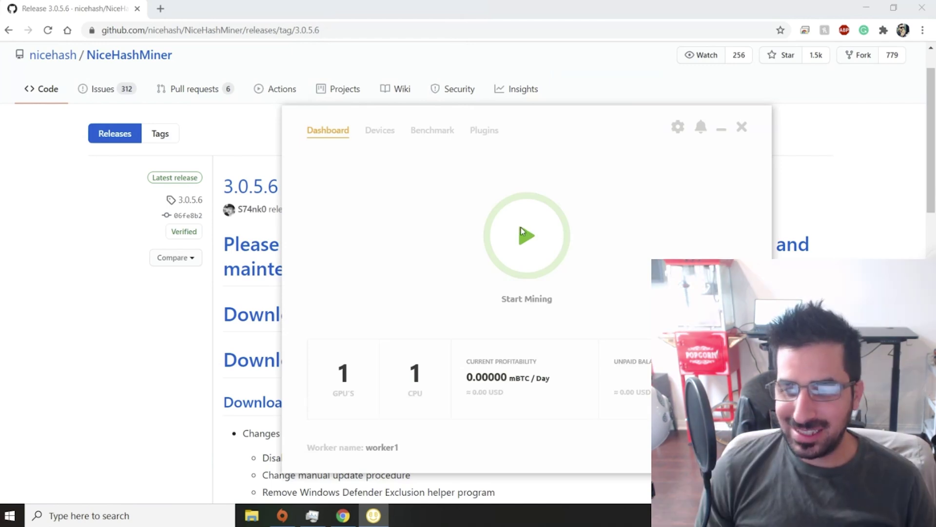
Step: Start mining in NiceHash Miner and rename the worker to 3080
{"action": "left_click", "coordinate": [522, 231]}
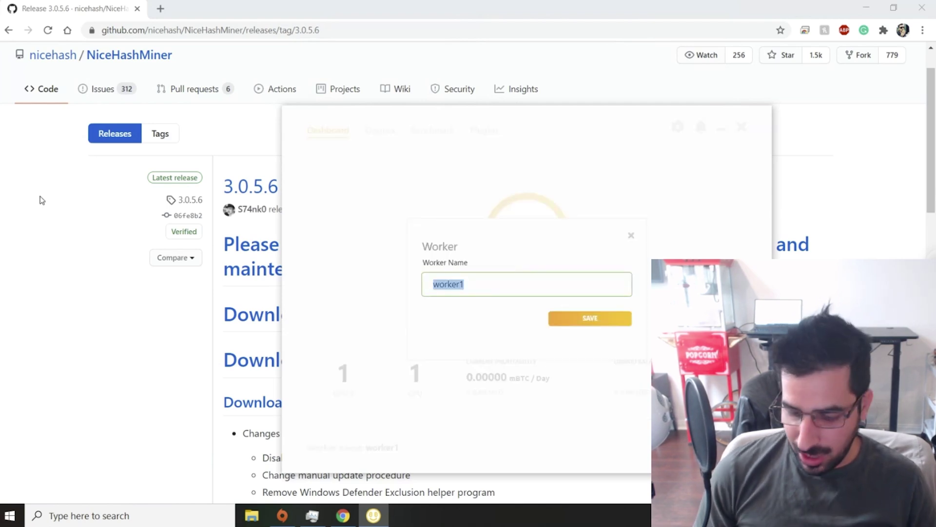
{"action": "type", "text": "3080"}
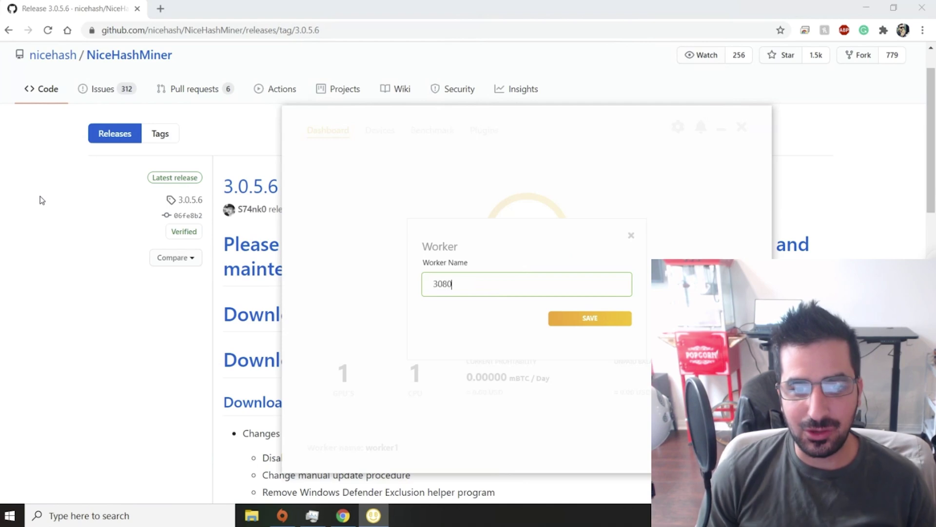
{"action": "left_click", "coordinate": [624, 316]}
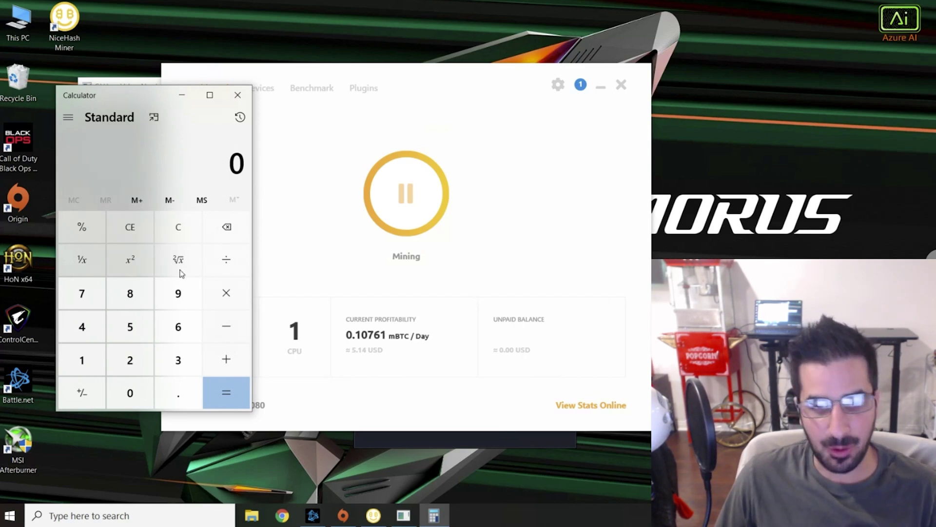
Step: Calculate the monthly mining income in Calculator by multiplying 5.14 by 30
{"action": "type", "text": "5.14"}
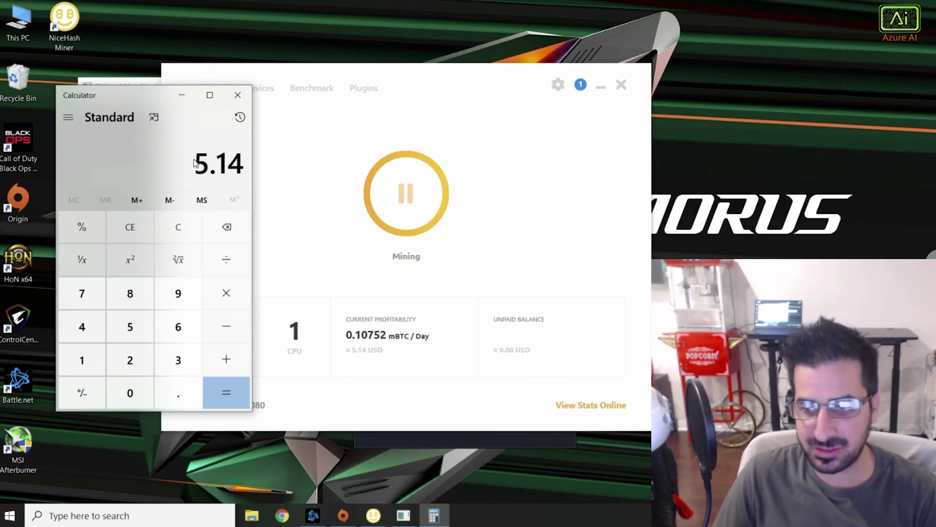
{"action": "key", "text": "asterisk"}
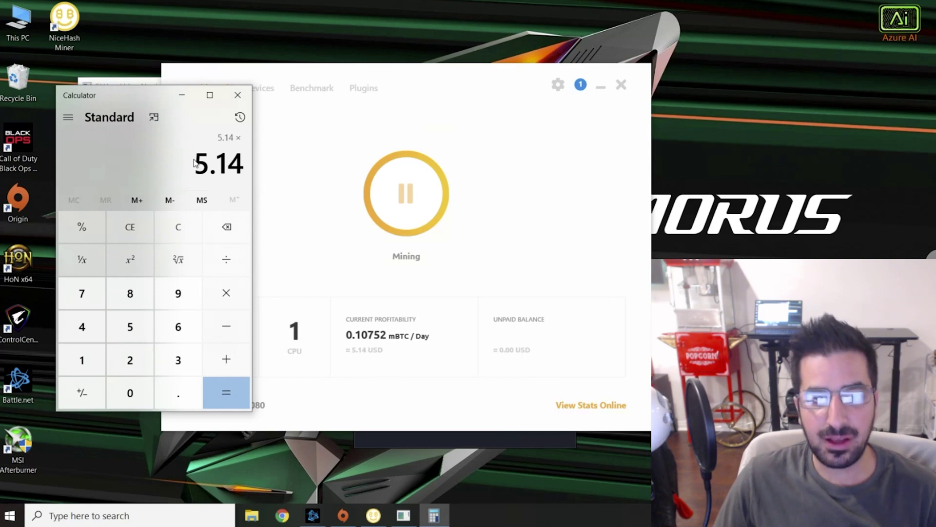
{"action": "type", "text": "30"}
{"action": "key", "text": "Return"}
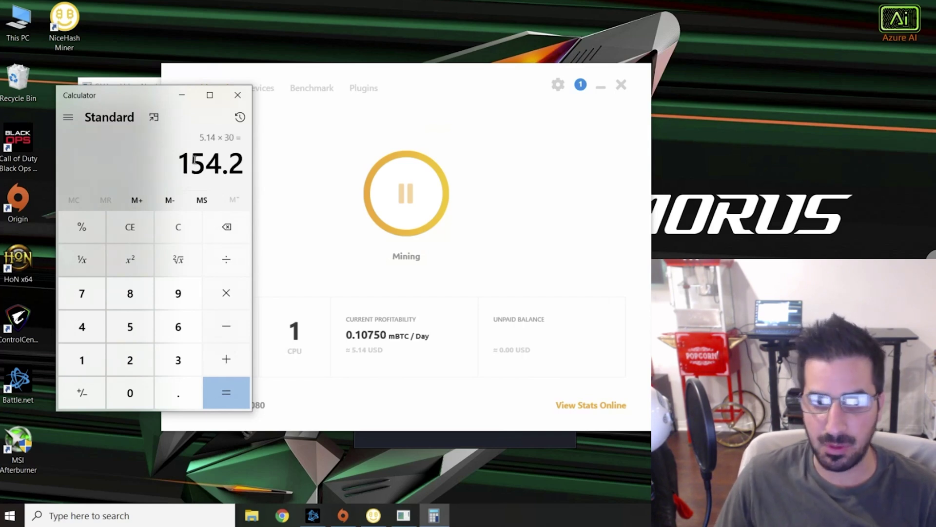
Step: Clear the calculation, divide 2200 by 154 to get the payback period in months, and close the calculator
{"action": "left_click", "coordinate": [185, 225]}
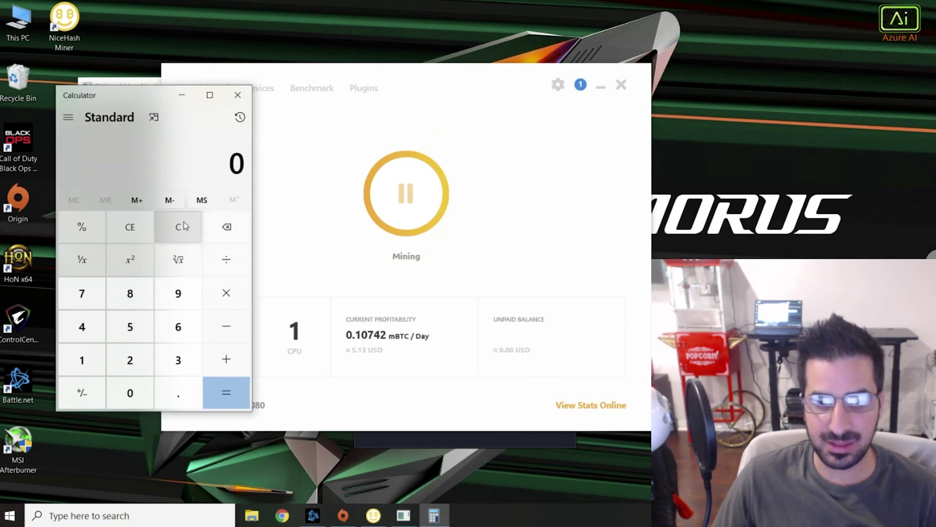
{"action": "type", "text": "2200"}
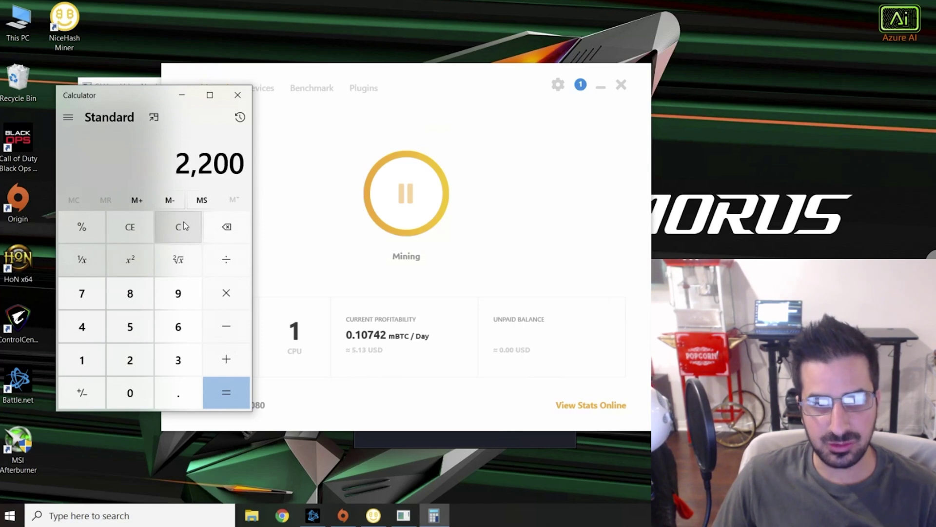
{"action": "key", "text": "slash"}
{"action": "type", "text": "154"}
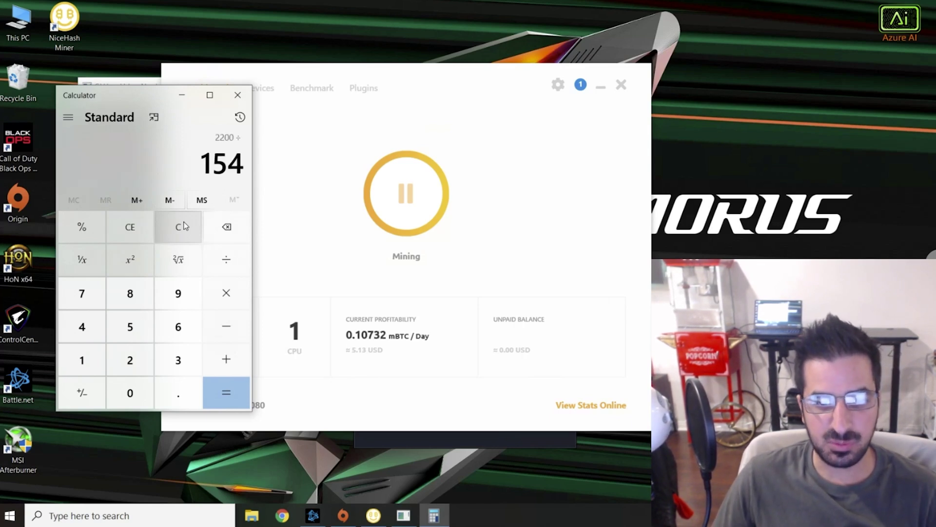
{"action": "key", "text": "Return"}
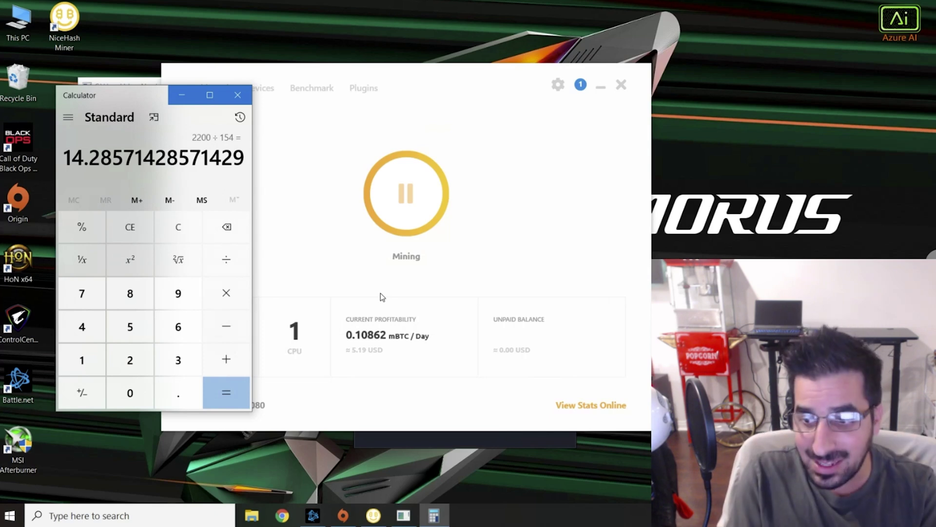
{"action": "key", "text": "alt+F4"}
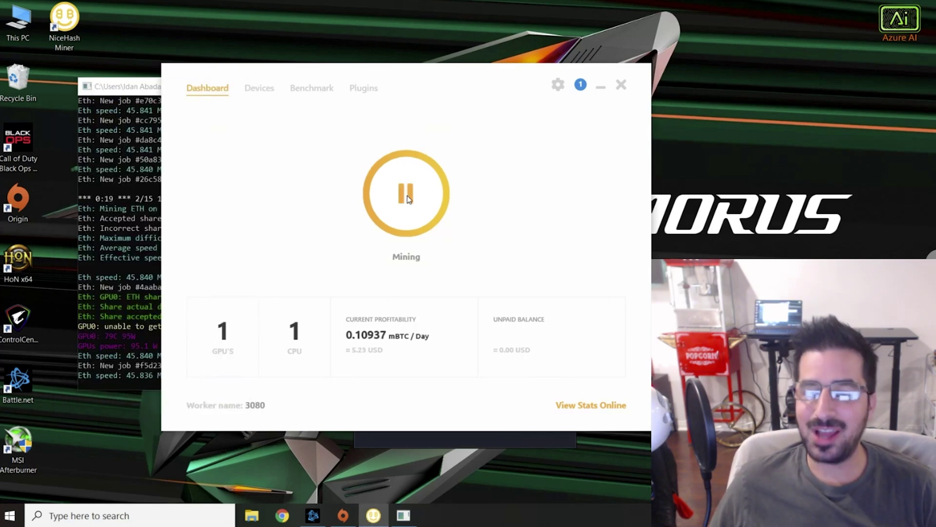
Step: Stop mining in NiceHash Miner and switch to Chrome, ready to enter a web address
{"action": "left_click", "coordinate": [407, 197]}
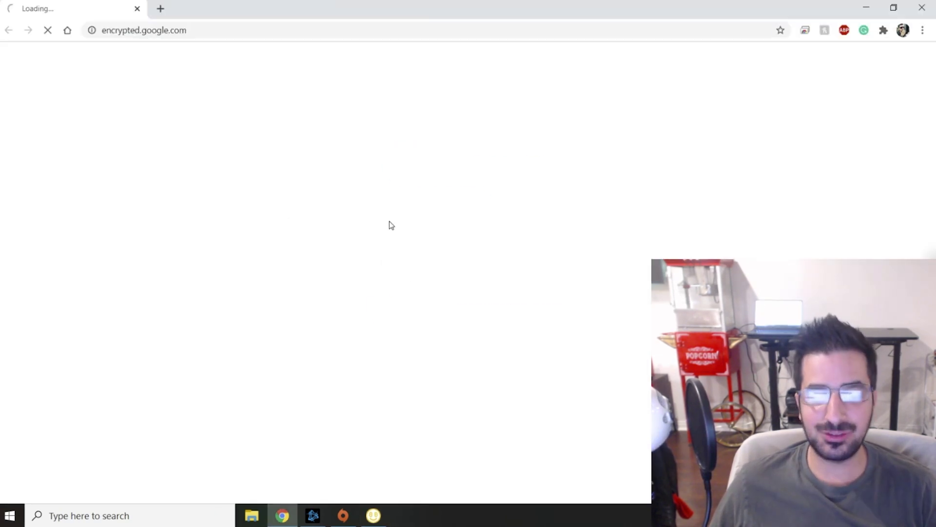
{"action": "left_click", "coordinate": [286, 33]}
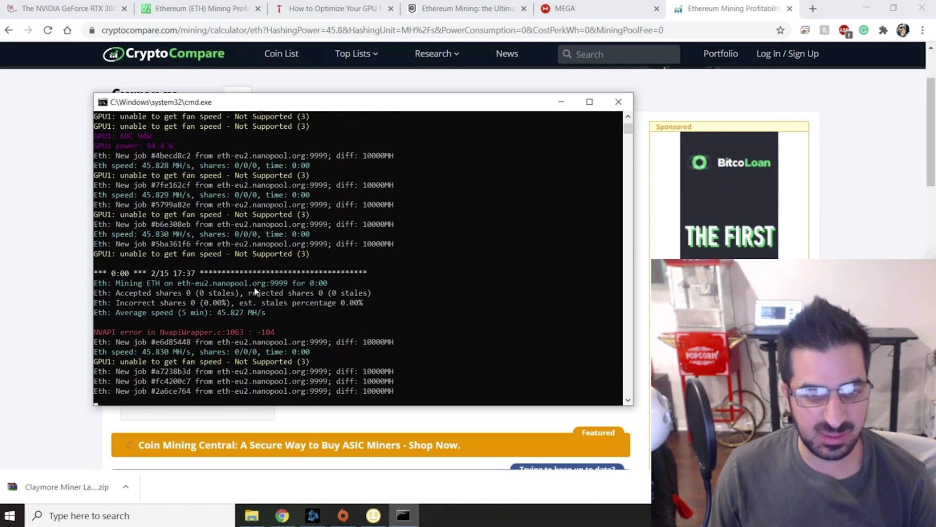
Step: Examine the hashing power, Ethereum price and monthly profit in CryptoCompare's ETH mining calculator
{"action": "left_click", "coordinate": [67, 223]}
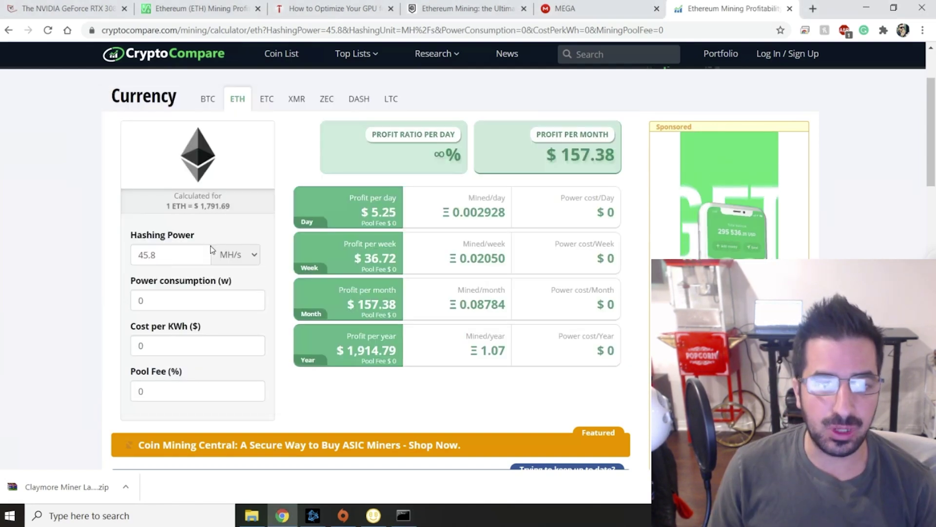
{"action": "double_click", "coordinate": [186, 258]}
{"action": "scroll", "coordinate": [213, 255], "scroll_direction": "down", "scroll_amount": 1}
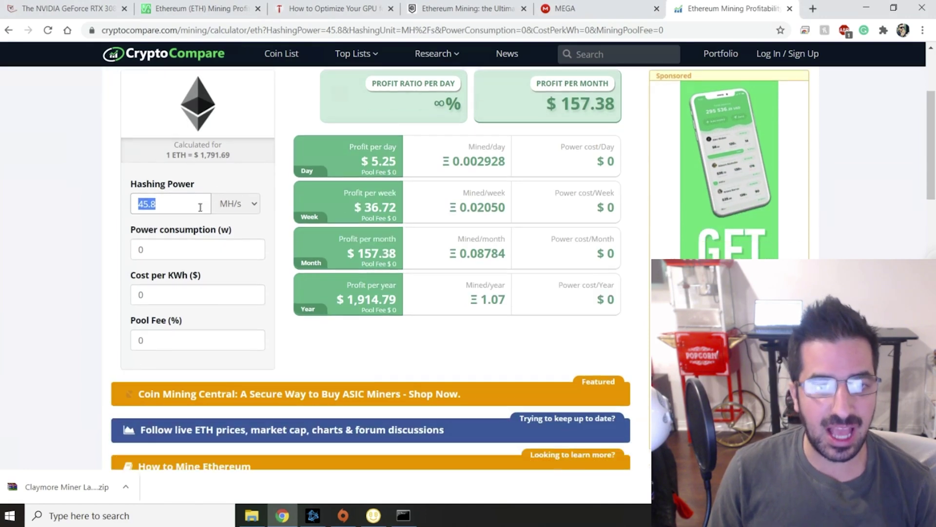
{"action": "left_click", "coordinate": [200, 206]}
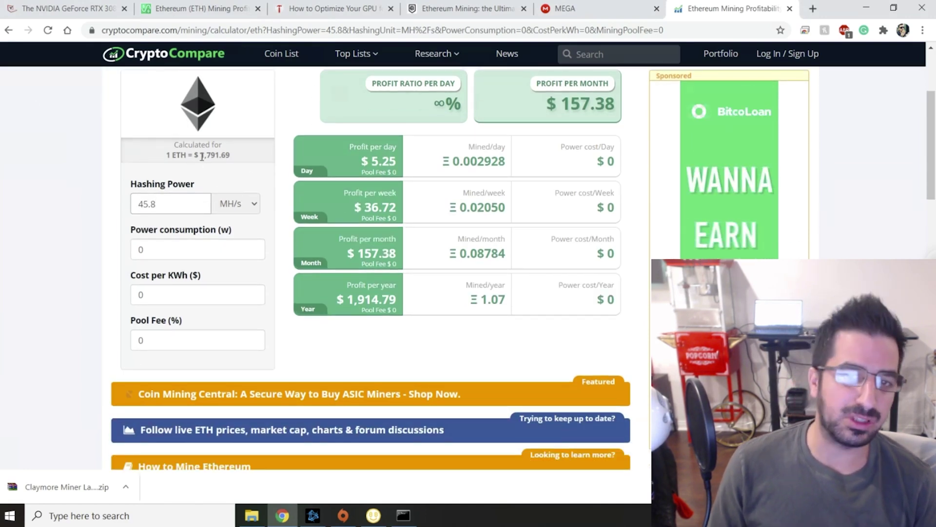
{"action": "double_click", "coordinate": [227, 155]}
{"action": "left_click", "coordinate": [236, 163]}
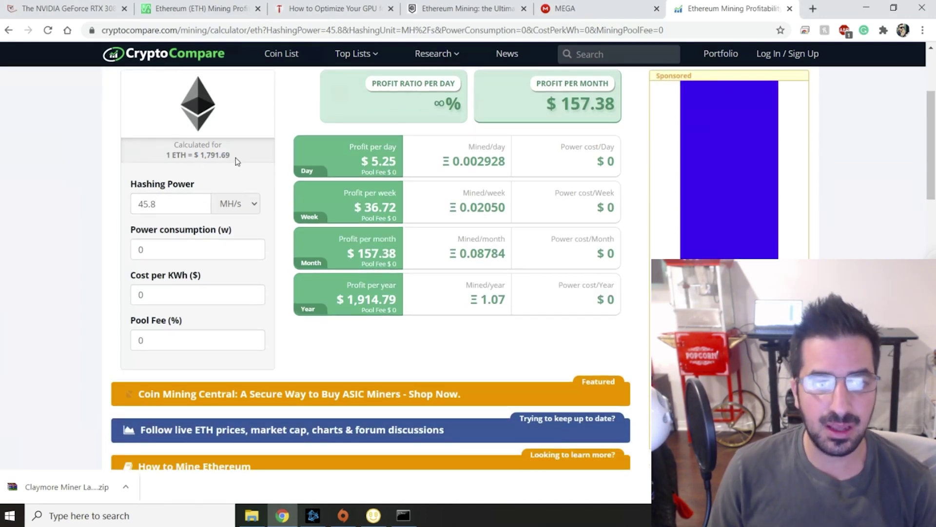
{"action": "left_click_drag", "start_coordinate": [558, 114], "coordinate": [618, 122]}
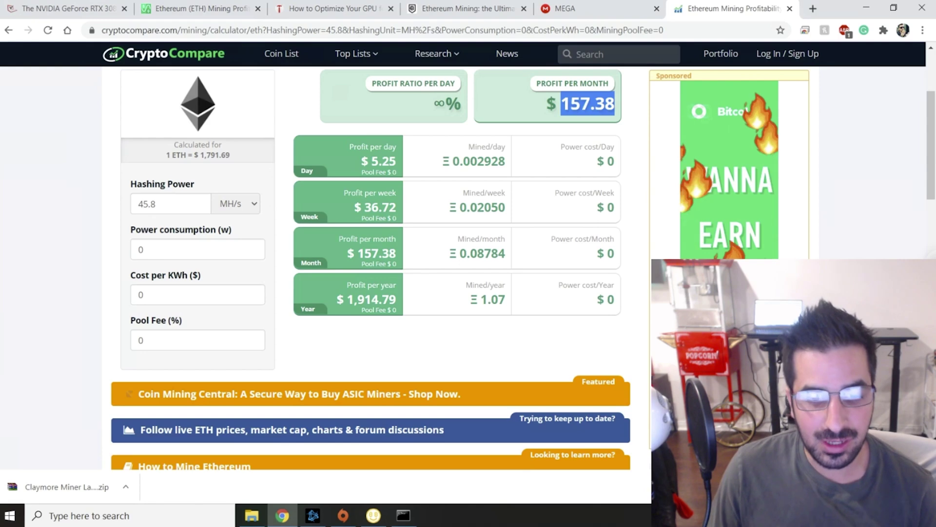
Step: Switch to NiceHash Miner and start mining again
{"action": "key", "text": "alt+Tab"}
{"action": "left_click", "coordinate": [406, 194]}
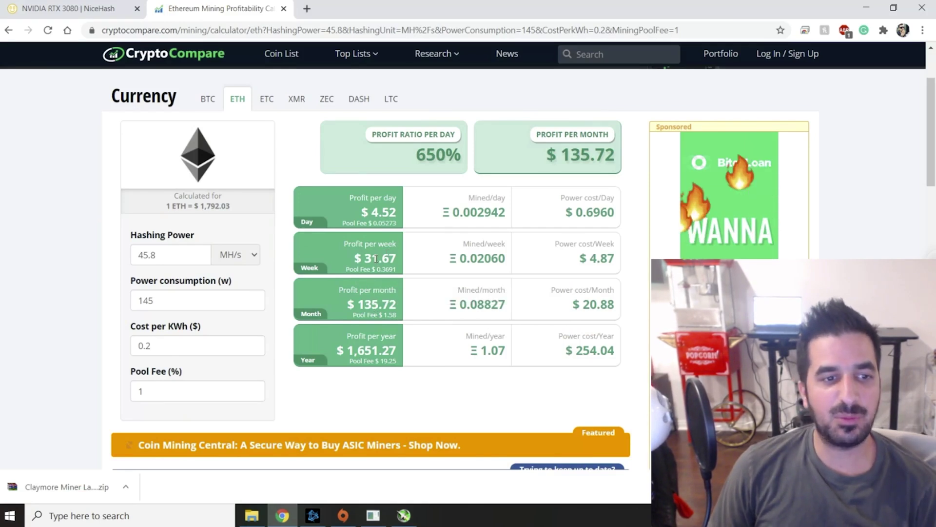
Step: Review the calculator's hashing power, power consumption, cost per kWh and pool fee against the monthly profit and power cost
{"action": "double_click", "coordinate": [159, 256]}
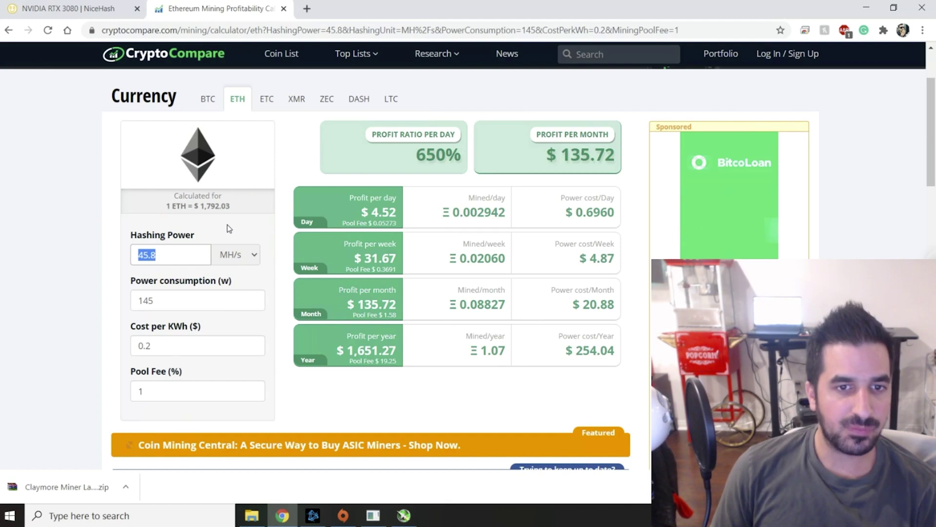
{"action": "double_click", "coordinate": [569, 155]}
{"action": "left_click", "coordinate": [290, 299]}
{"action": "double_click", "coordinate": [169, 299]}
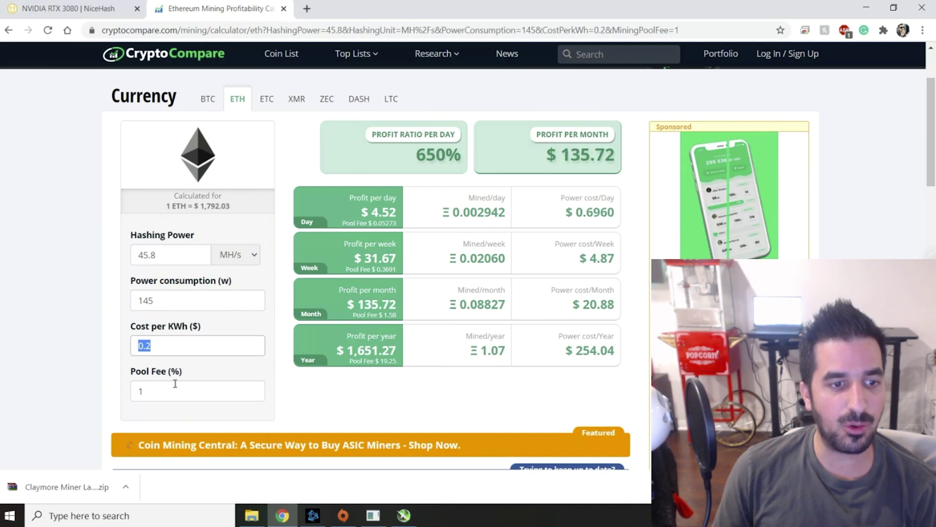
{"action": "key", "text": "Tab"}
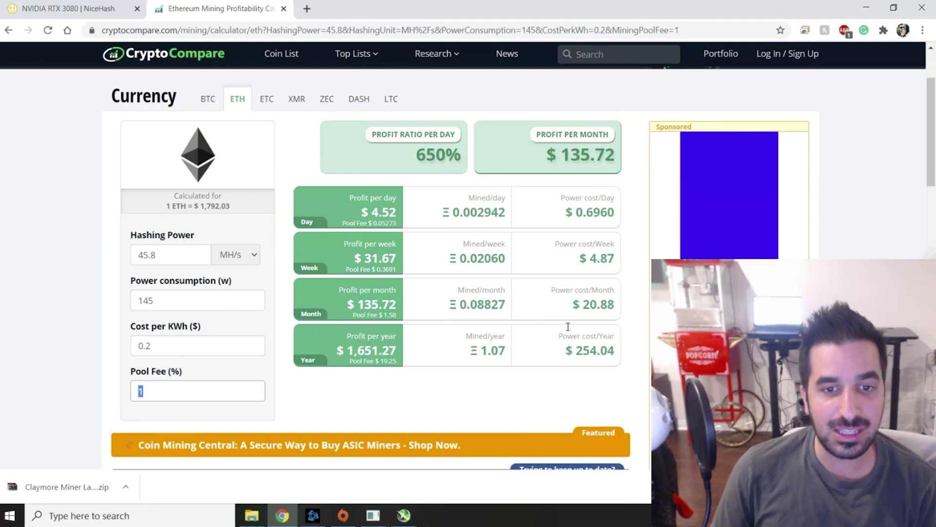
{"action": "left_click_drag", "start_coordinate": [571, 305], "coordinate": [615, 311]}
{"action": "left_click", "coordinate": [615, 308]}
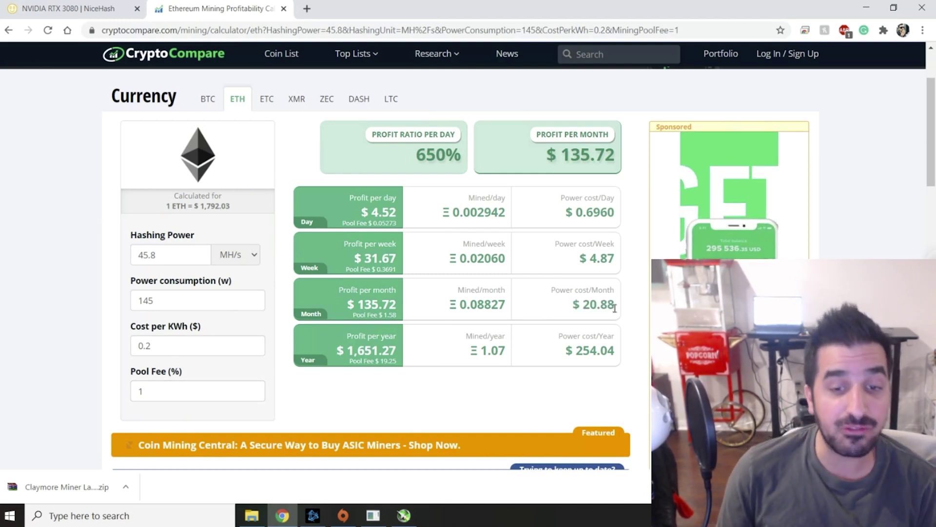
{"action": "left_click_drag", "start_coordinate": [615, 308], "coordinate": [580, 307]}
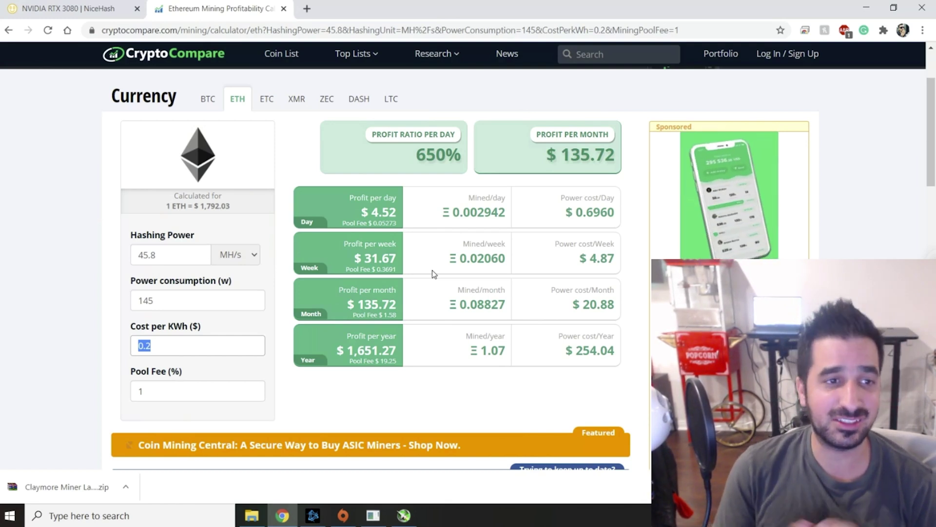
{"action": "mouse_move", "coordinate": [304, 287]}
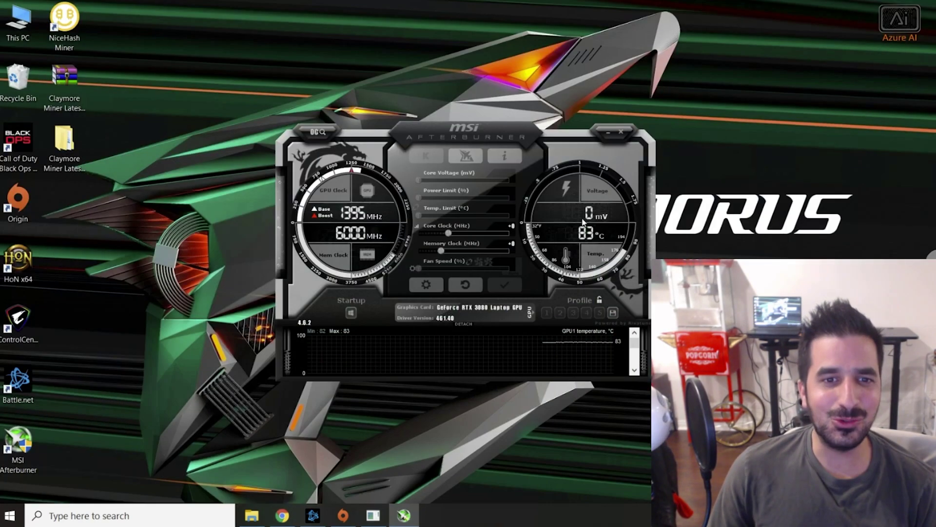
Step: Raise the GPU core clock offset to +74 MHz and the memory clock offset to +212 MHz in MSI Afterburner and apply them
{"action": "left_click_drag", "start_coordinate": [507, 131], "coordinate": [504, 98]}
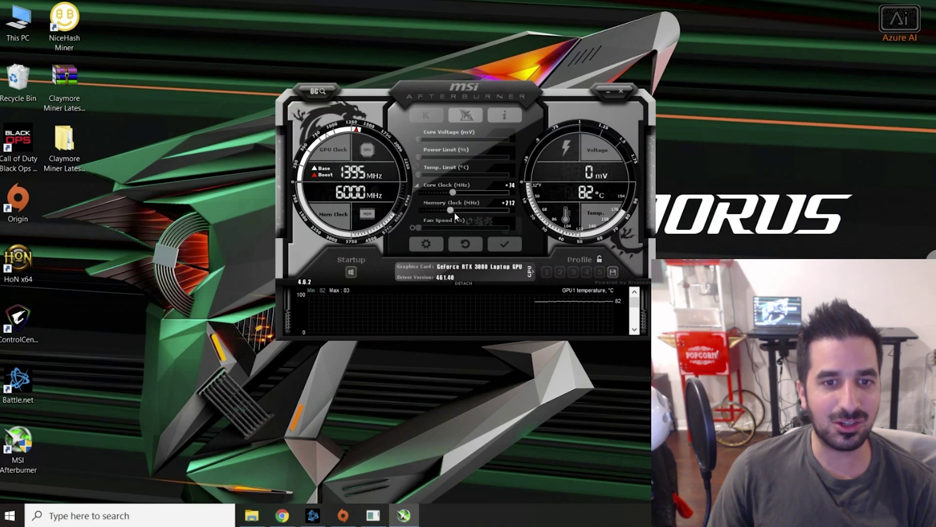
{"action": "left_click", "coordinate": [516, 247]}
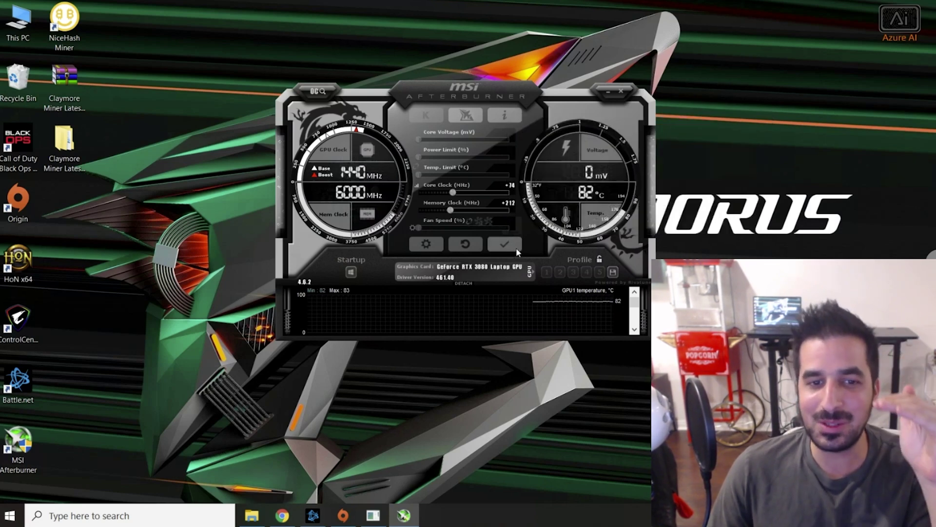
{"action": "left_click", "coordinate": [516, 248]}
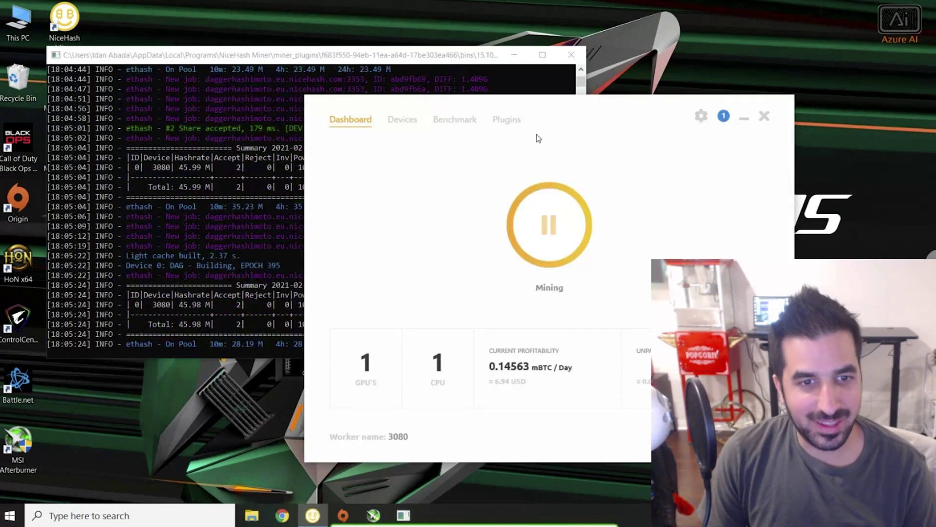
Step: Reposition the NiceHash Miner window and check the current profitability estimate on its dashboard
{"action": "left_click_drag", "start_coordinate": [538, 138], "coordinate": [516, 135]}
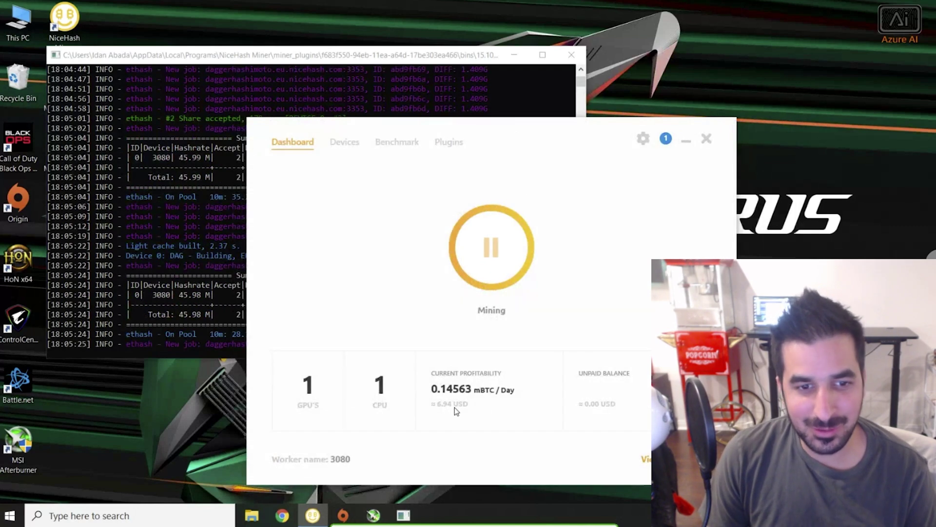
{"action": "mouse_move", "coordinate": [451, 416]}
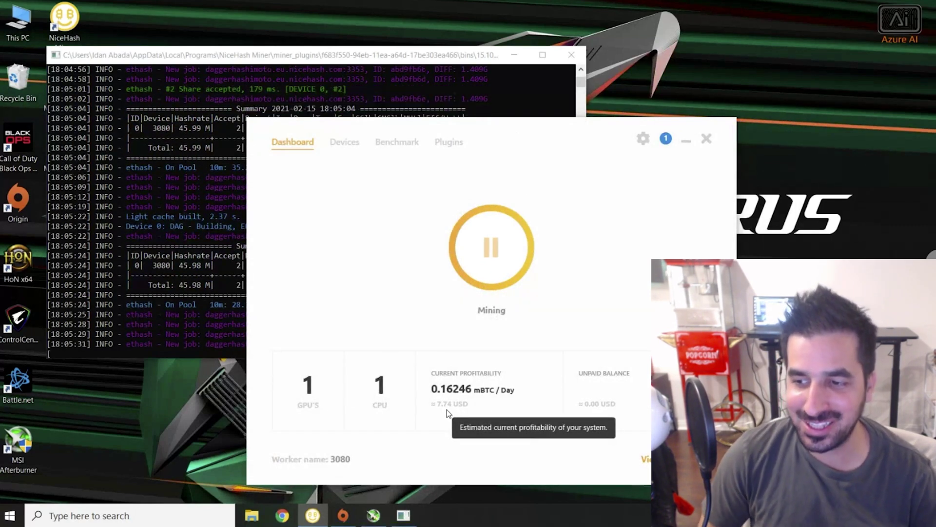
Step: Switch to MSI Afterburner and start saving the current overclock settings to a profile
{"action": "key", "text": "alt+Tab"}
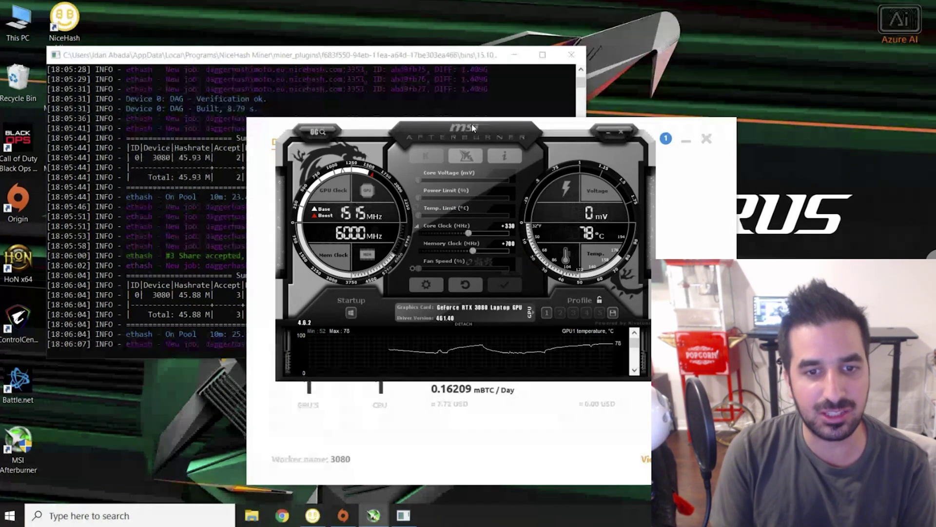
{"action": "left_click", "coordinate": [614, 313]}
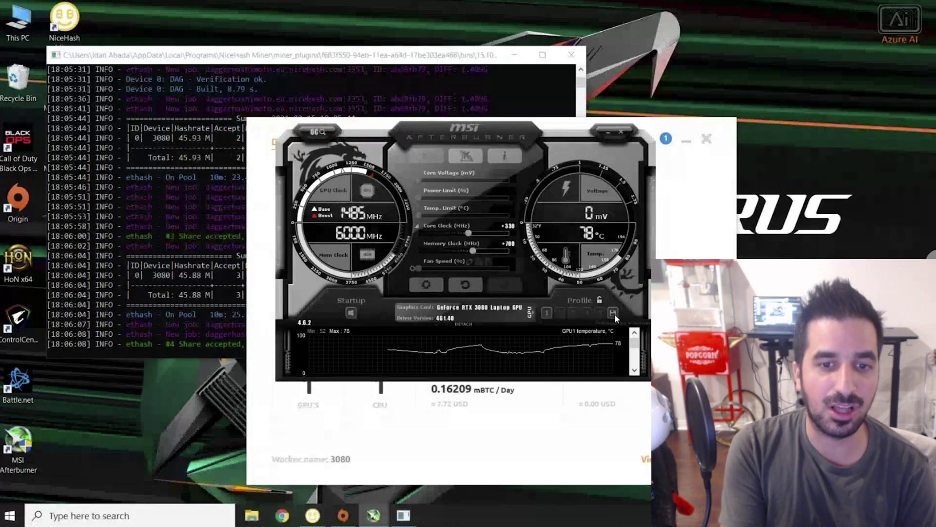